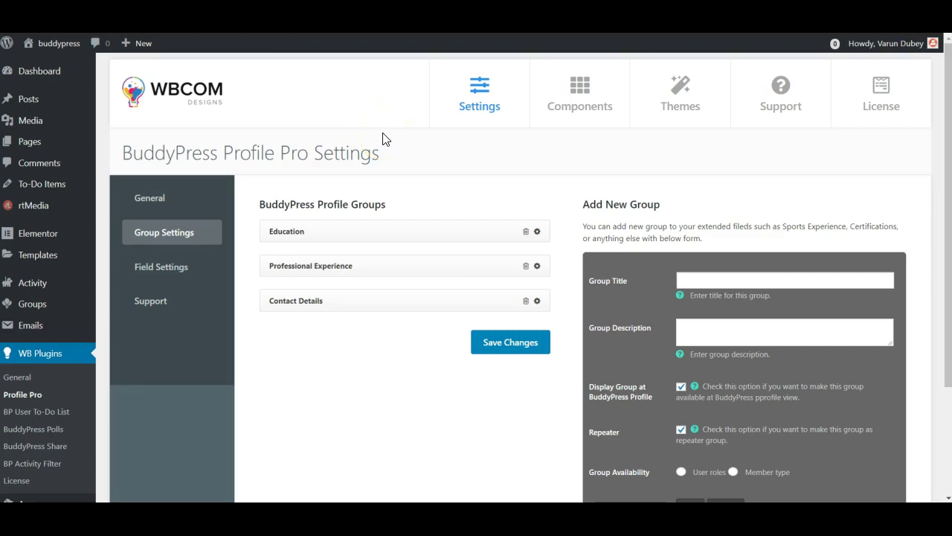
Open the Profile Pro Field Settings and expand the Education group to list its fields
{"action": "left_click", "coordinate": [407, 152]}
{"action": "left_click", "coordinate": [401, 159]}
{"action": "left_click", "coordinate": [169, 270]}
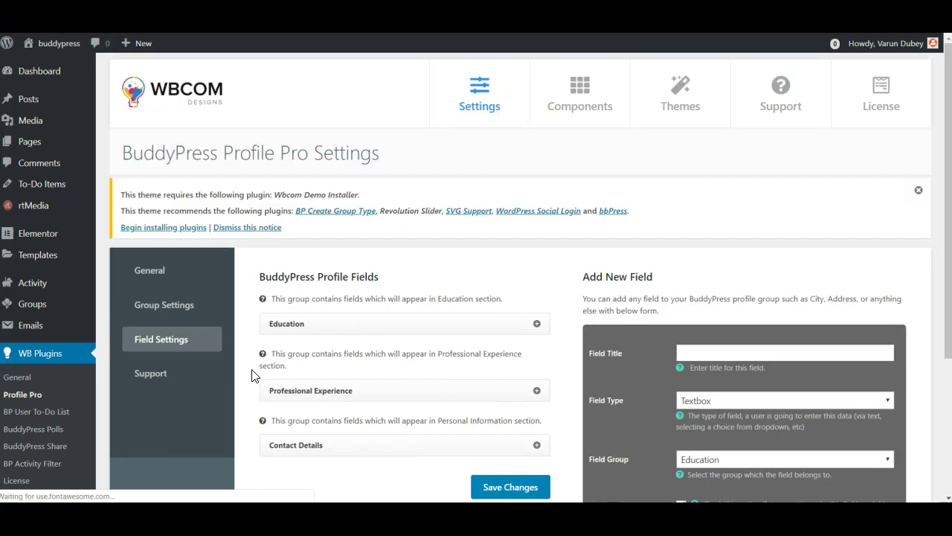
{"action": "scroll", "coordinate": [417, 216], "scroll_direction": "down", "scroll_amount": 3}
{"action": "left_click", "coordinate": [437, 201]}
{"action": "scroll", "coordinate": [415, 278], "scroll_direction": "down", "scroll_amount": 2}
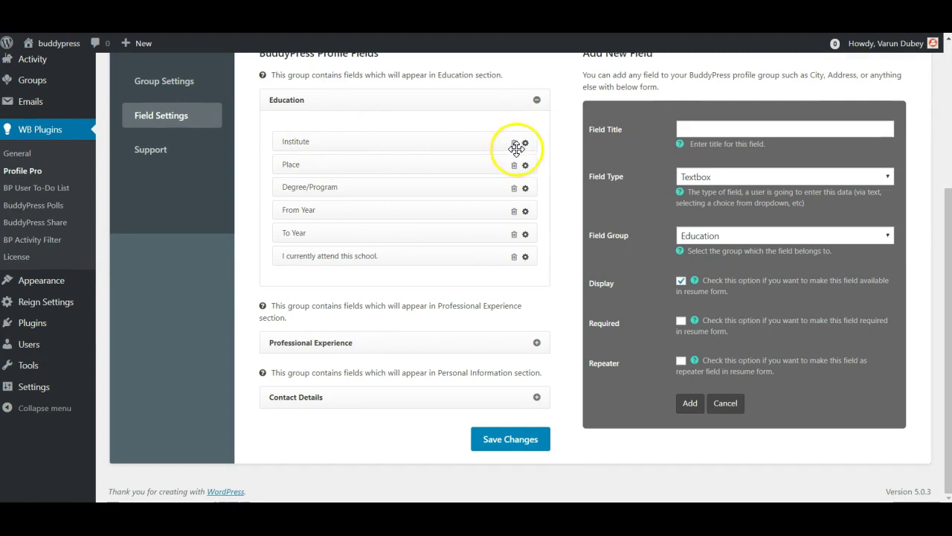
Review the Add New Field form, keeping Field Type Textbox and Field Group Education
{"action": "left_click", "coordinate": [702, 128]}
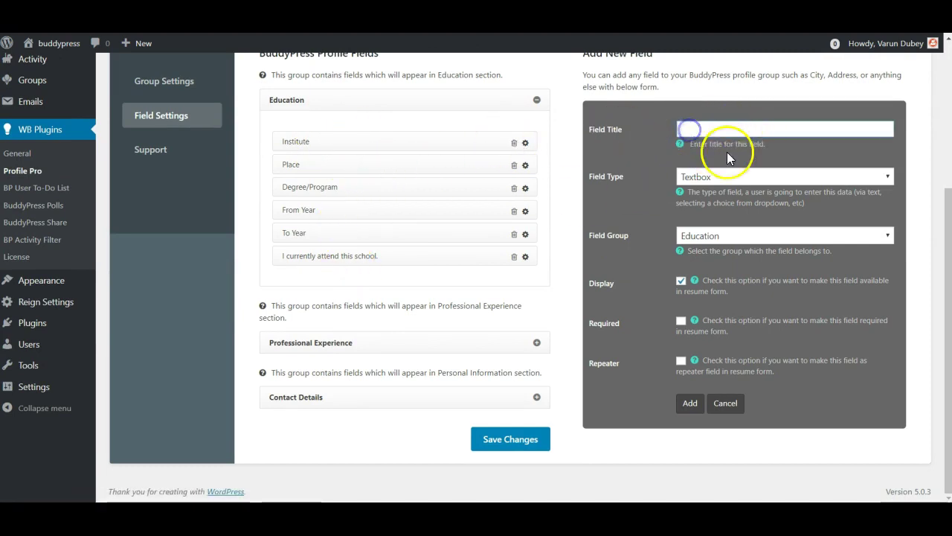
{"action": "left_click", "coordinate": [738, 177]}
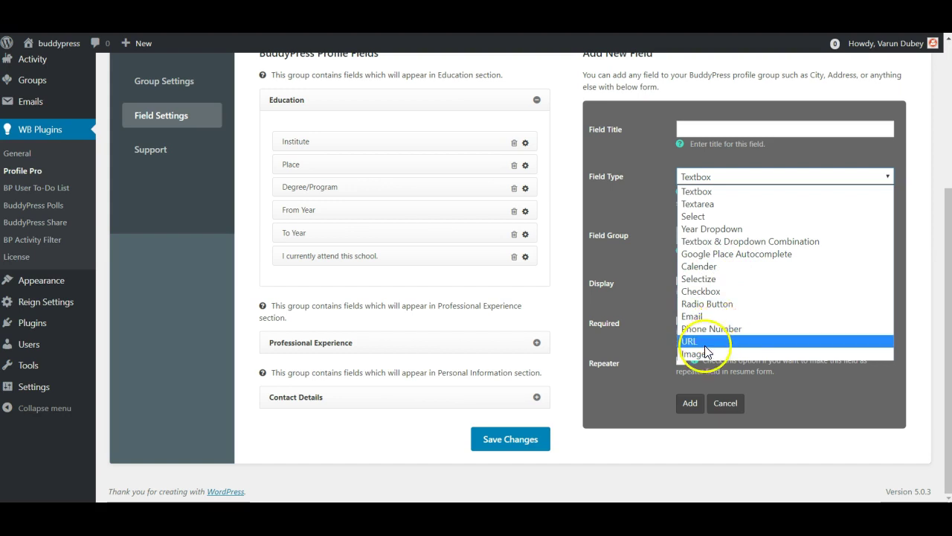
{"action": "left_click", "coordinate": [633, 210]}
{"action": "left_click", "coordinate": [727, 237]}
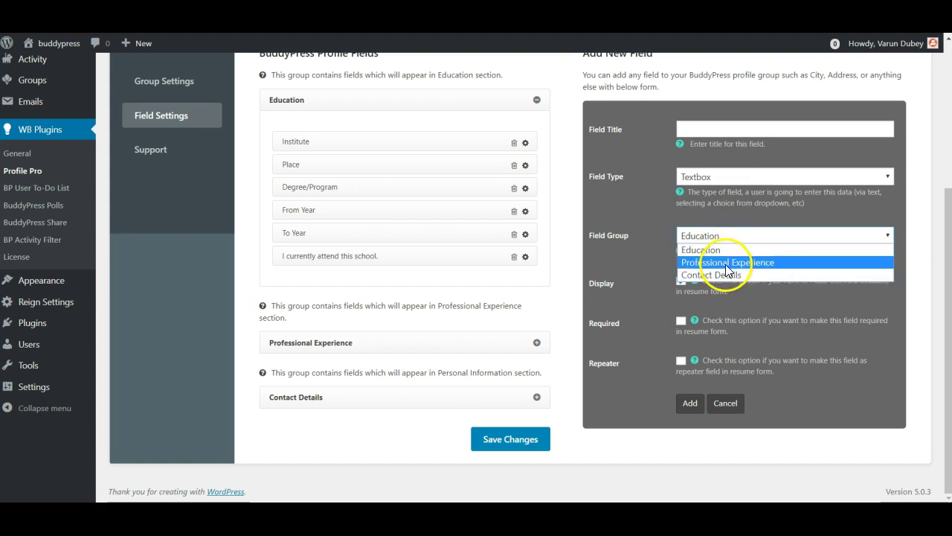
{"action": "left_click", "coordinate": [699, 285]}
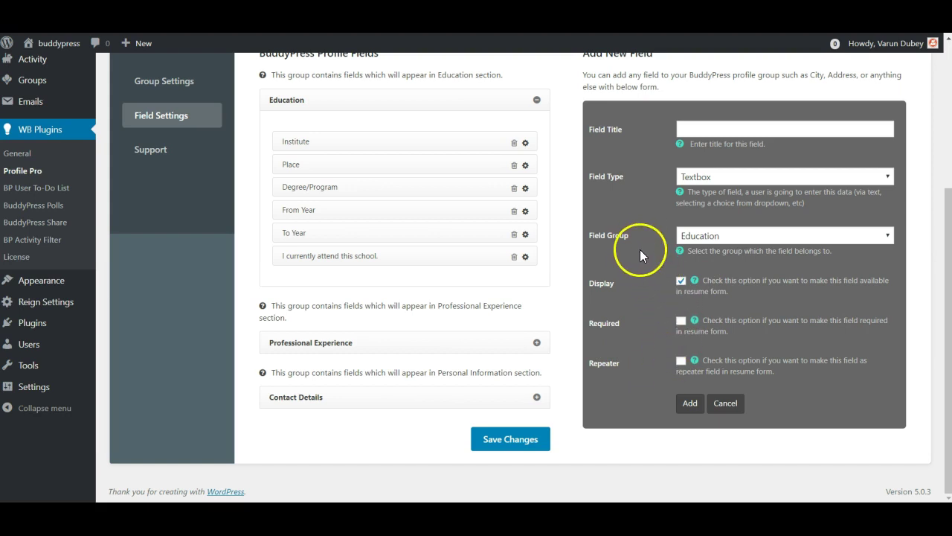
Expand the Contact Details and Professional Experience groups to review their fields
{"action": "scroll", "coordinate": [640, 250], "scroll_direction": "up", "scroll_amount": 2}
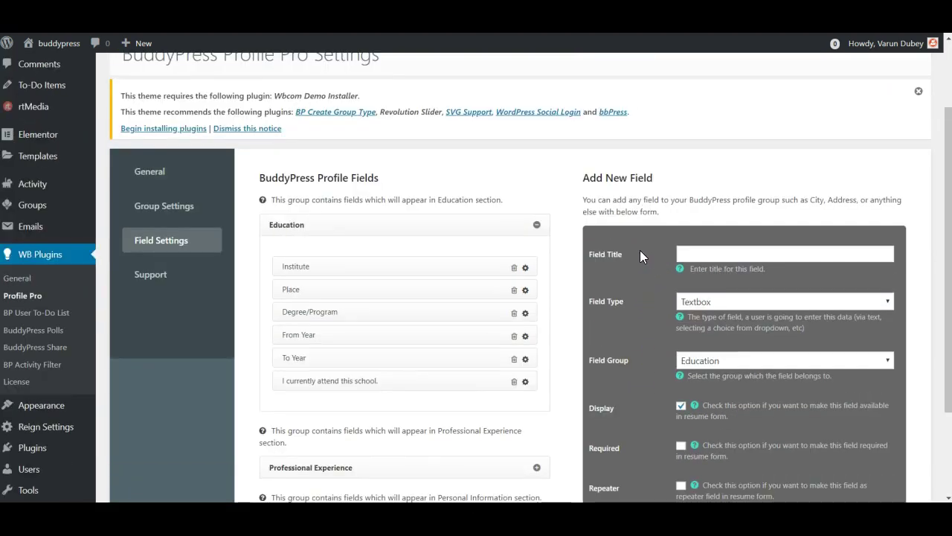
{"action": "scroll", "coordinate": [588, 314], "scroll_direction": "down", "scroll_amount": 2}
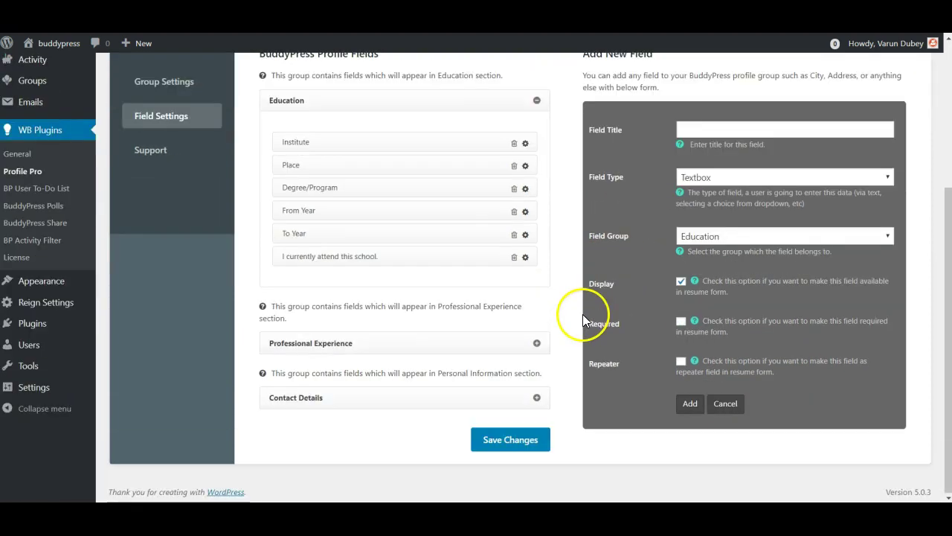
{"action": "left_click", "coordinate": [445, 400]}
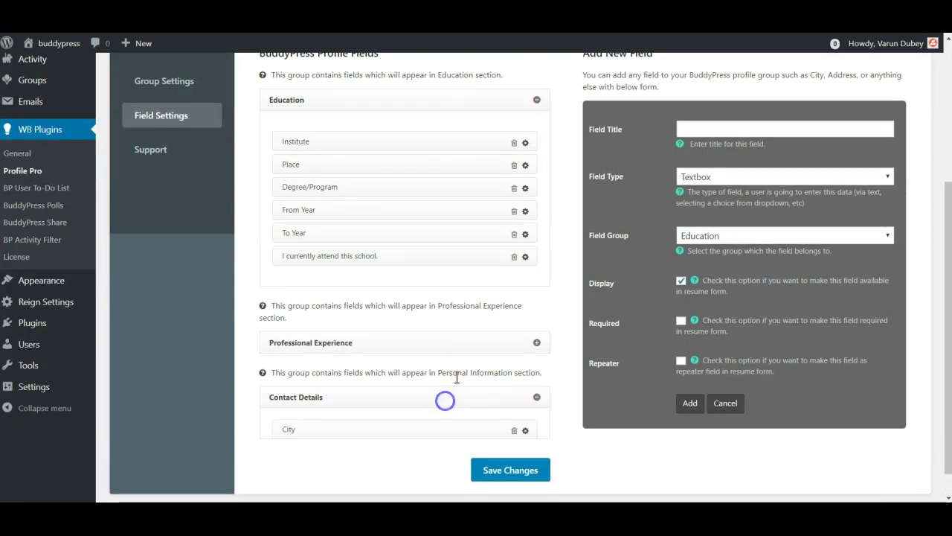
{"action": "scroll", "coordinate": [444, 399], "scroll_direction": "down", "scroll_amount": 2}
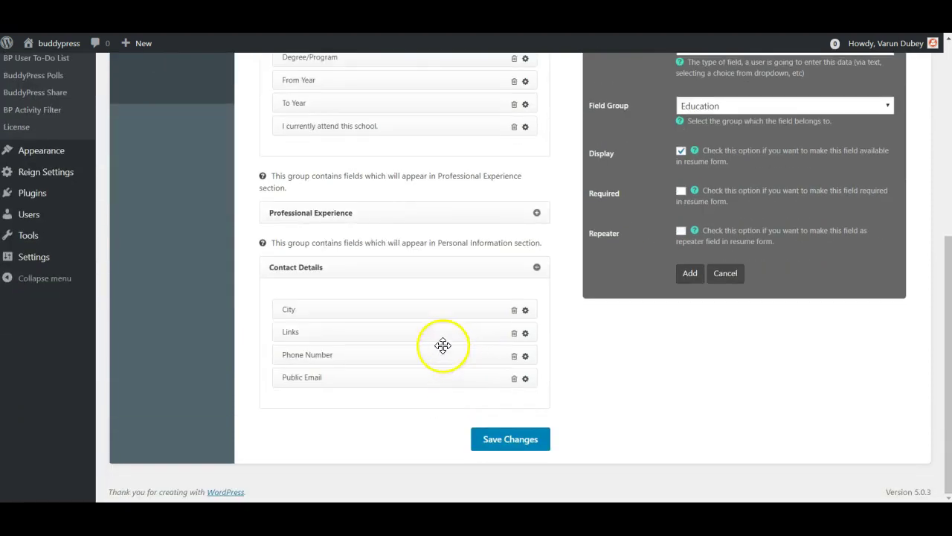
{"action": "left_click", "coordinate": [359, 212]}
{"action": "scroll", "coordinate": [386, 248], "scroll_direction": "down", "scroll_amount": 2}
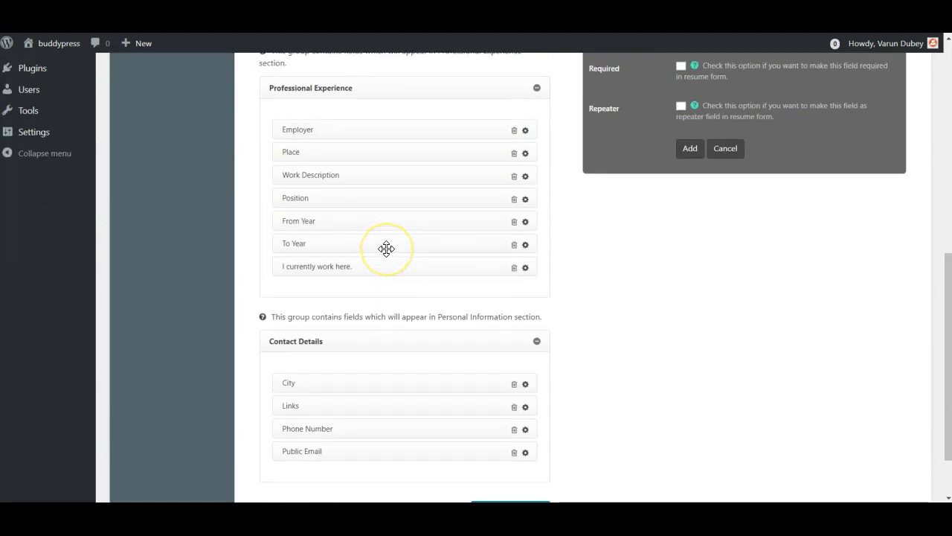
Collapse the Education, Professional Experience and Contact Details groups again
{"action": "scroll", "coordinate": [386, 249], "scroll_direction": "up", "scroll_amount": 6}
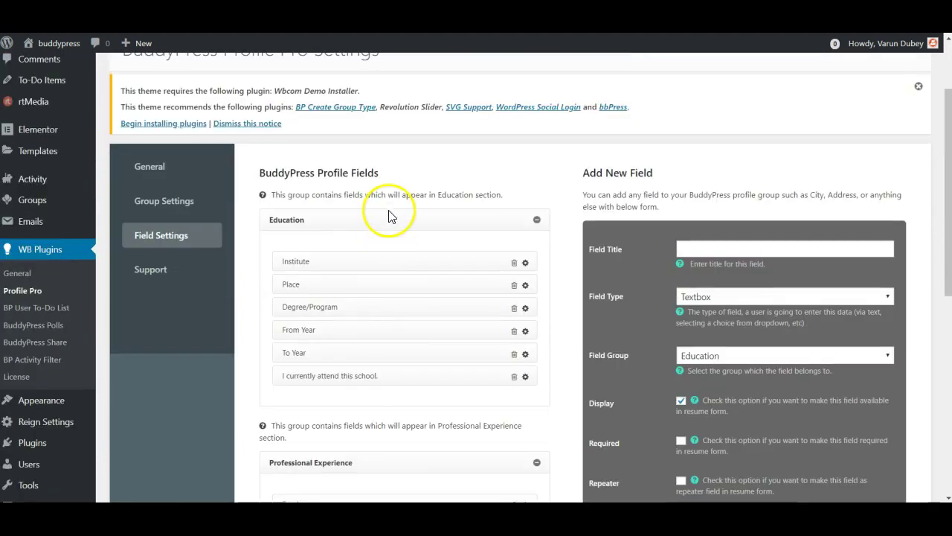
{"action": "left_click", "coordinate": [384, 217]}
{"action": "left_click", "coordinate": [342, 287]}
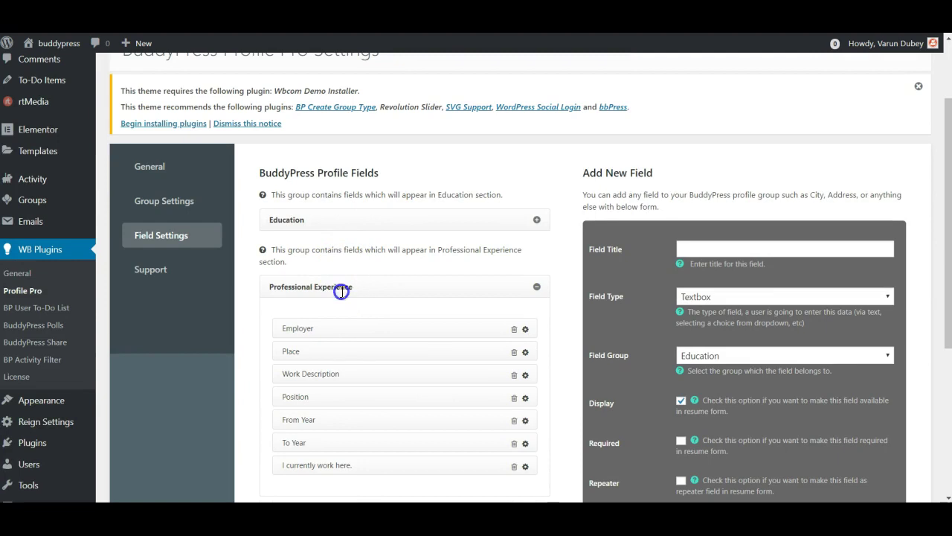
{"action": "left_click", "coordinate": [321, 341]}
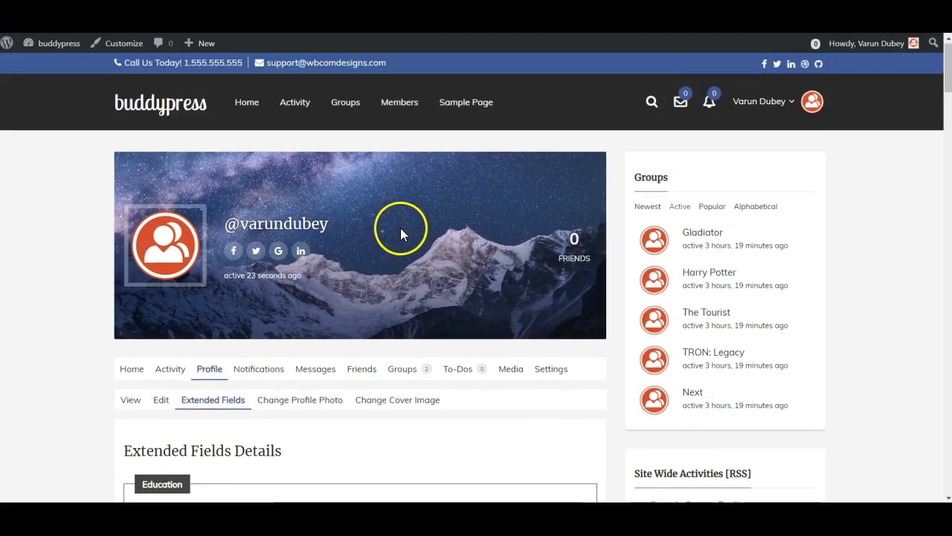
{"action": "scroll", "coordinate": [307, 238], "scroll_direction": "down", "scroll_amount": 3}
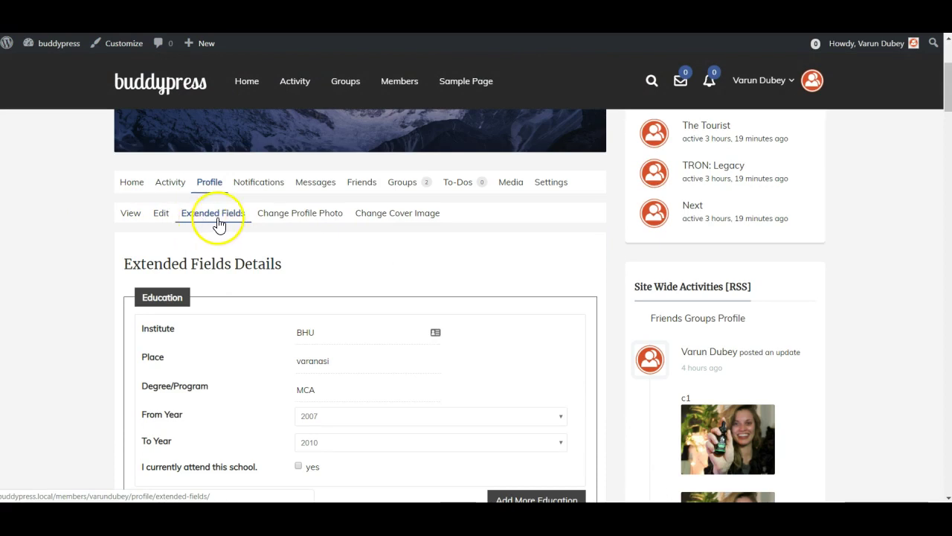
Add one extra empty Education entry and one extra Professional Experience entry to the form
{"action": "scroll", "coordinate": [220, 227], "scroll_direction": "down", "scroll_amount": 2}
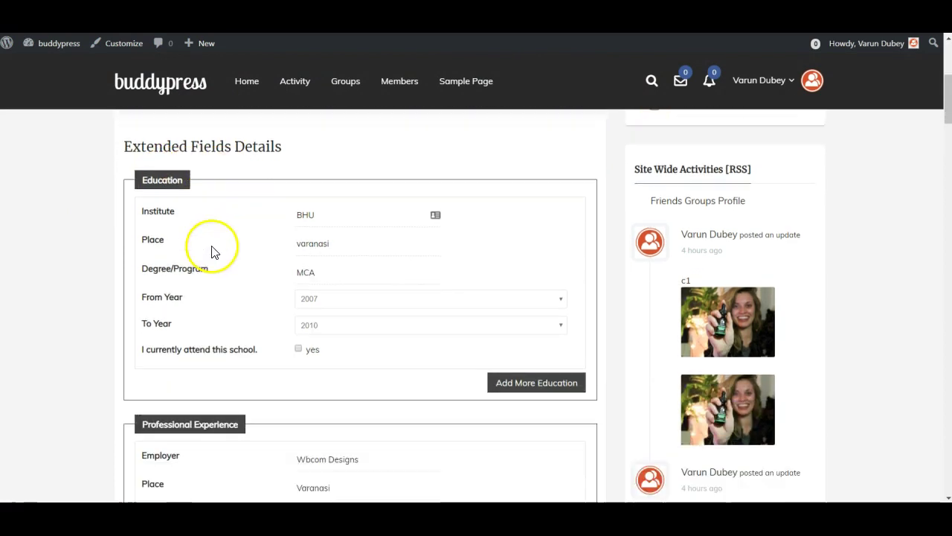
{"action": "scroll", "coordinate": [223, 299], "scroll_direction": "down", "scroll_amount": 3}
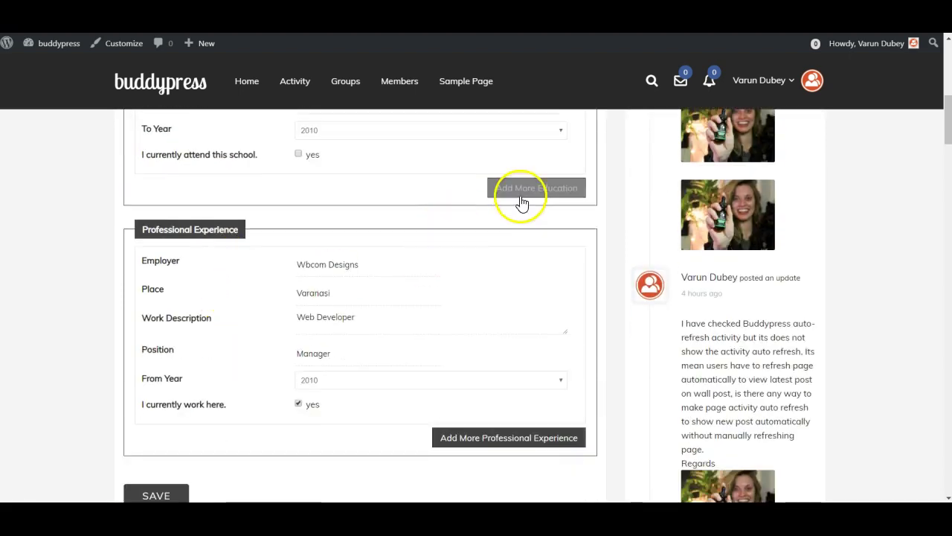
{"action": "left_click", "coordinate": [538, 382]}
{"action": "scroll", "coordinate": [515, 333], "scroll_direction": "down", "scroll_amount": 4}
{"action": "scroll", "coordinate": [476, 312], "scroll_direction": "down", "scroll_amount": 3}
{"action": "scroll", "coordinate": [319, 223], "scroll_direction": "down", "scroll_amount": 2}
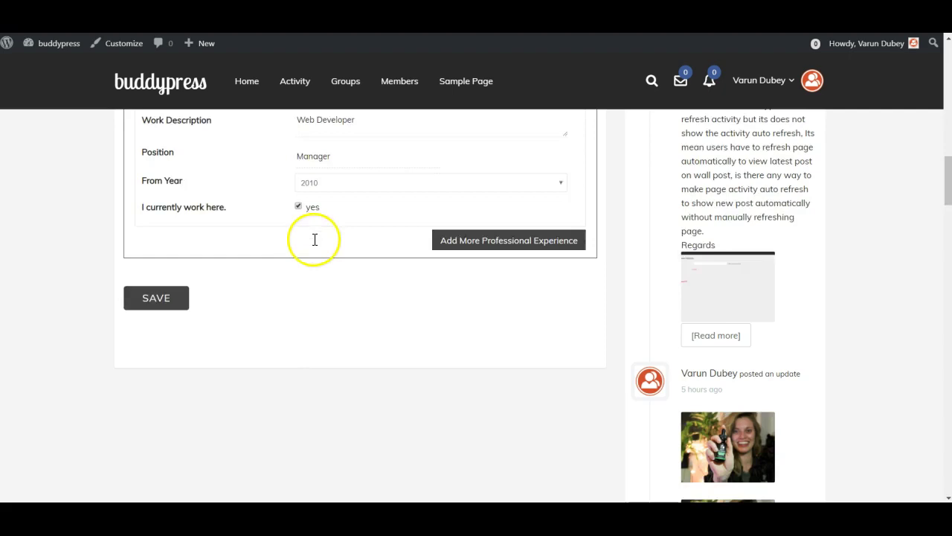
{"action": "scroll", "coordinate": [315, 240], "scroll_direction": "down", "scroll_amount": 1}
{"action": "left_click", "coordinate": [504, 208]}
{"action": "scroll", "coordinate": [464, 196], "scroll_direction": "down", "scroll_amount": 2}
Go back up and switch to the member's plain profile view to look it over
{"action": "scroll", "coordinate": [449, 333], "scroll_direction": "up", "scroll_amount": 1}
{"action": "scroll", "coordinate": [448, 333], "scroll_direction": "up", "scroll_amount": 5}
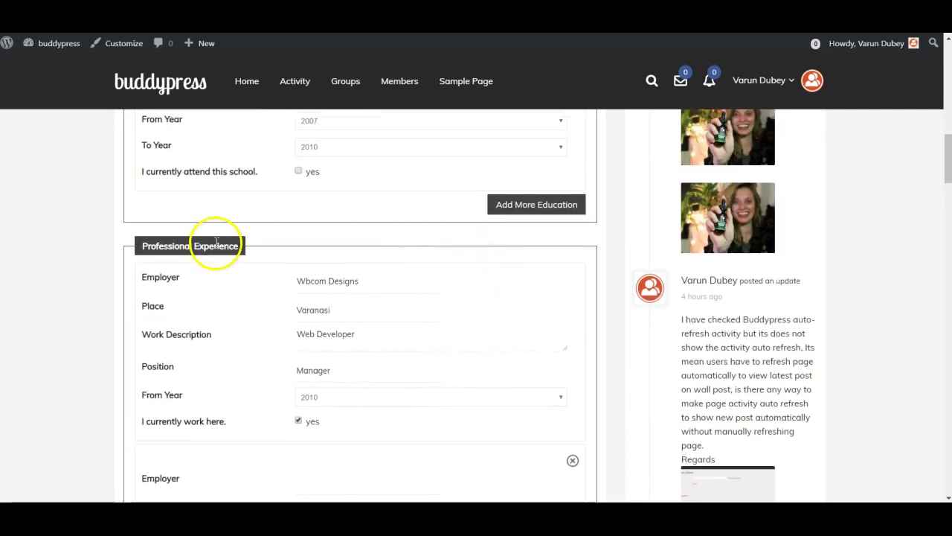
{"action": "scroll", "coordinate": [357, 259], "scroll_direction": "up", "scroll_amount": 10}
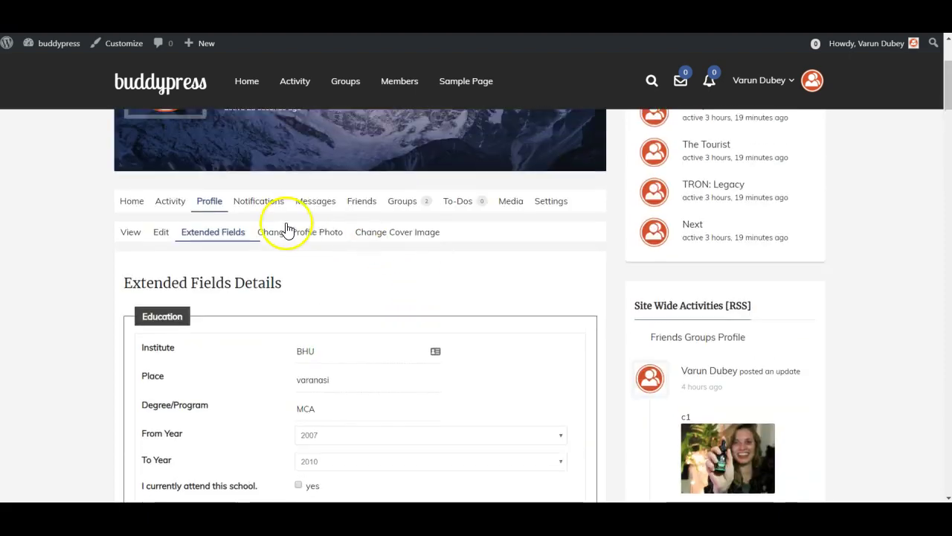
{"action": "scroll", "coordinate": [288, 227], "scroll_direction": "up", "scroll_amount": 3}
{"action": "left_click", "coordinate": [128, 400]}
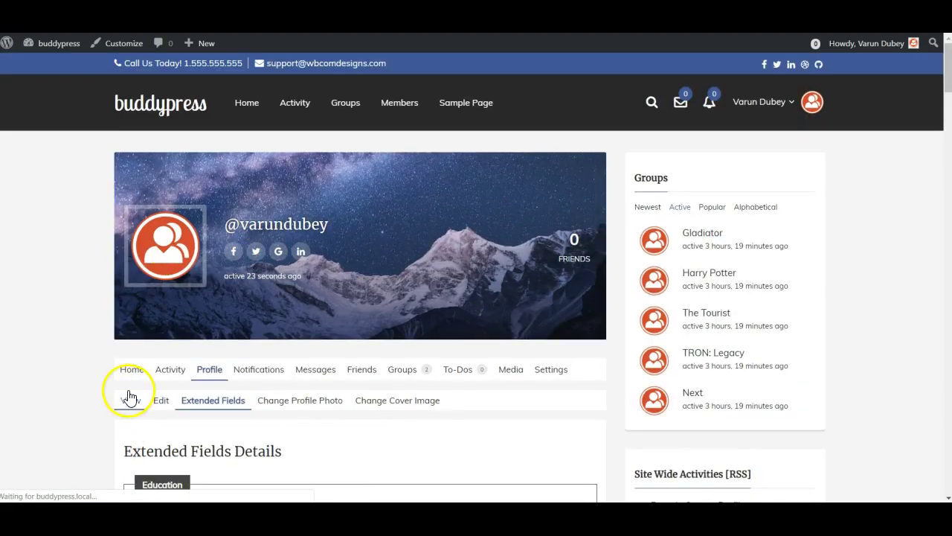
{"action": "scroll", "coordinate": [128, 400], "scroll_direction": "down", "scroll_amount": 3}
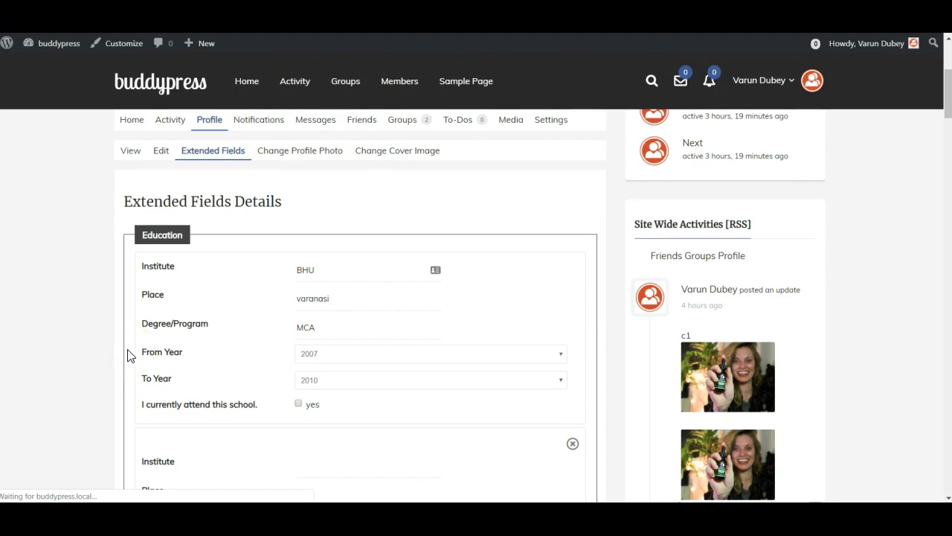
{"action": "scroll", "coordinate": [128, 352], "scroll_direction": "down", "scroll_amount": 2}
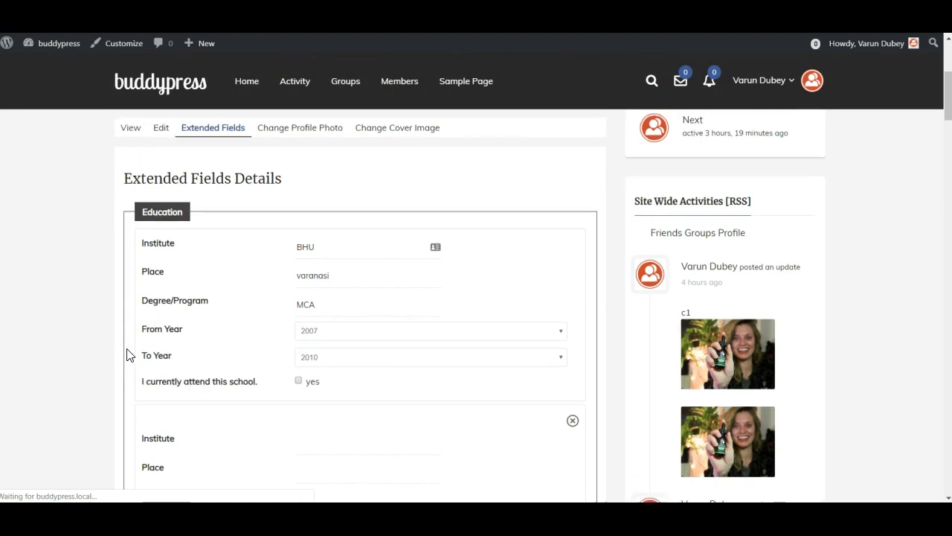
{"action": "scroll", "coordinate": [125, 313], "scroll_direction": "up", "scroll_amount": 3}
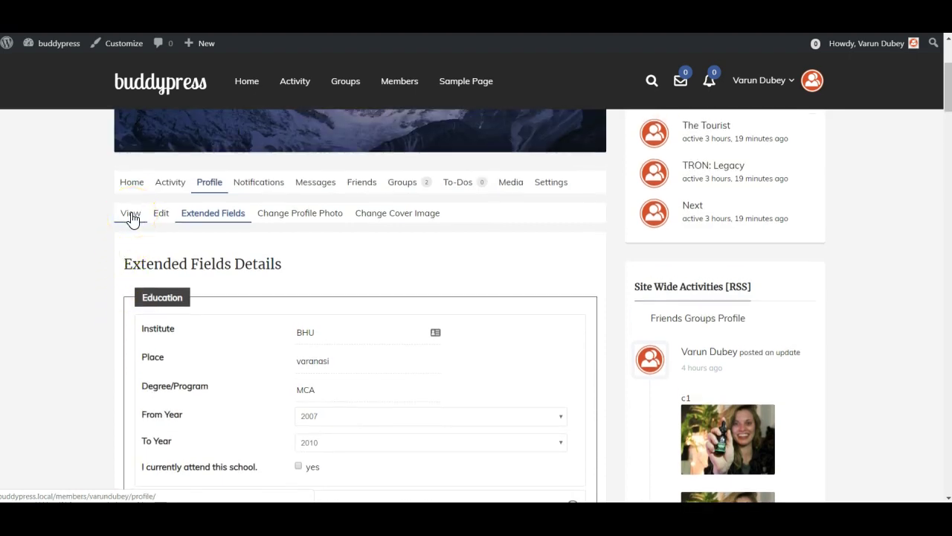
Browse the member's View Profile page, then return to the extended profile fields
{"action": "left_click", "coordinate": [131, 215]}
{"action": "scroll", "coordinate": [142, 244], "scroll_direction": "down", "scroll_amount": 3}
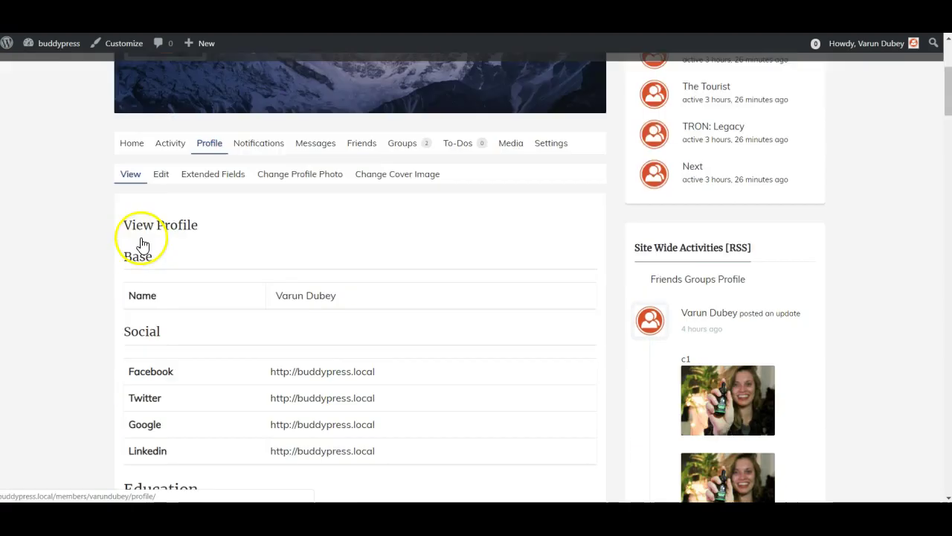
{"action": "scroll", "coordinate": [143, 244], "scroll_direction": "down", "scroll_amount": 5}
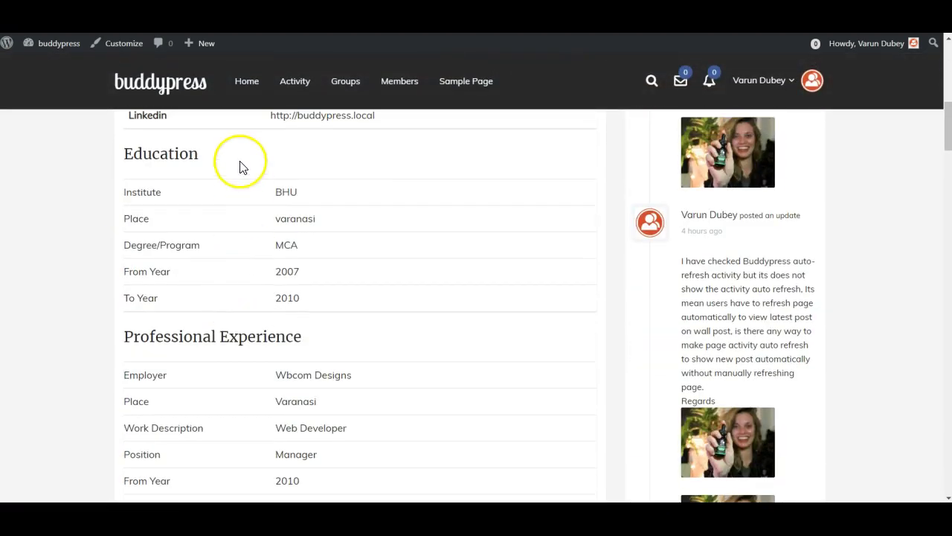
{"action": "scroll", "coordinate": [304, 413], "scroll_direction": "down", "scroll_amount": 2}
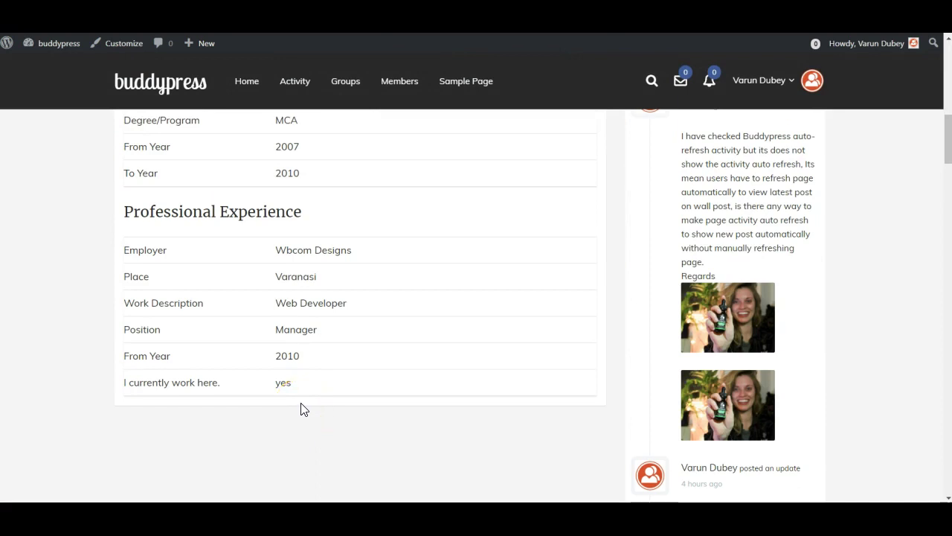
{"action": "scroll", "coordinate": [301, 409], "scroll_direction": "up", "scroll_amount": 5}
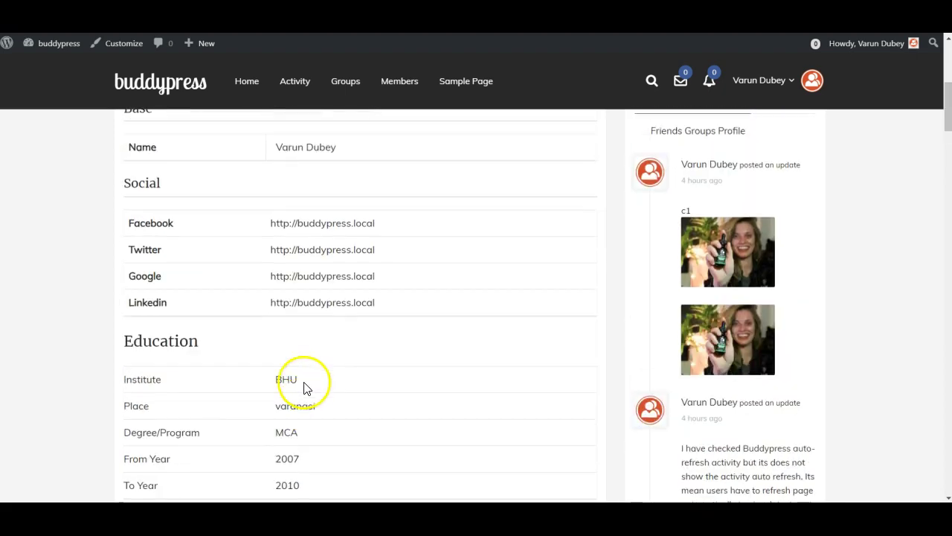
{"action": "scroll", "coordinate": [301, 313], "scroll_direction": "down", "scroll_amount": 3}
{"action": "scroll", "coordinate": [298, 334], "scroll_direction": "up", "scroll_amount": 7}
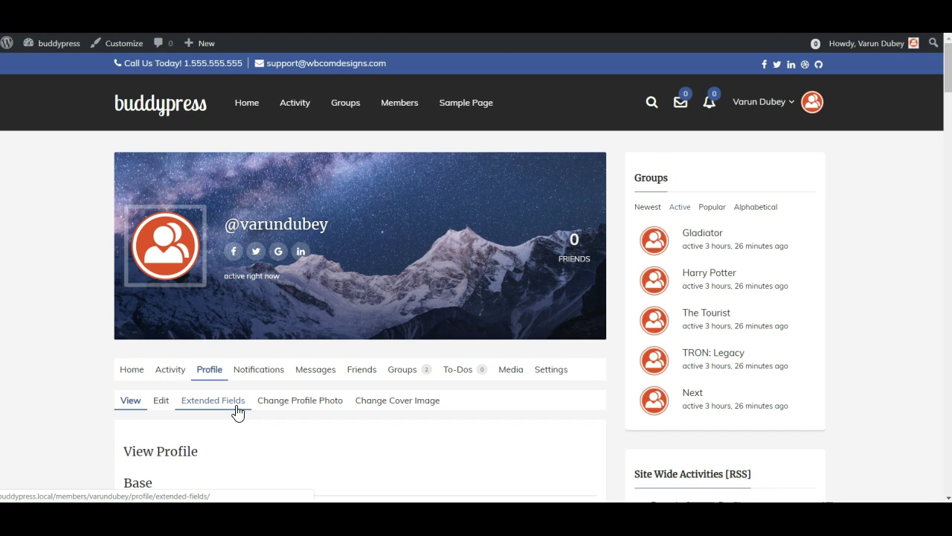
{"action": "scroll", "coordinate": [235, 409], "scroll_direction": "down", "scroll_amount": 2}
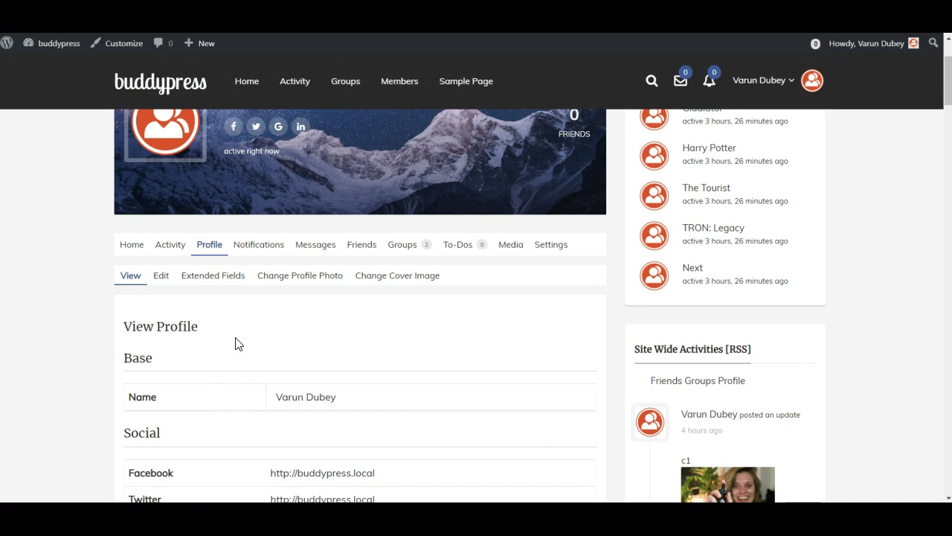
{"action": "left_click", "coordinate": [215, 279]}
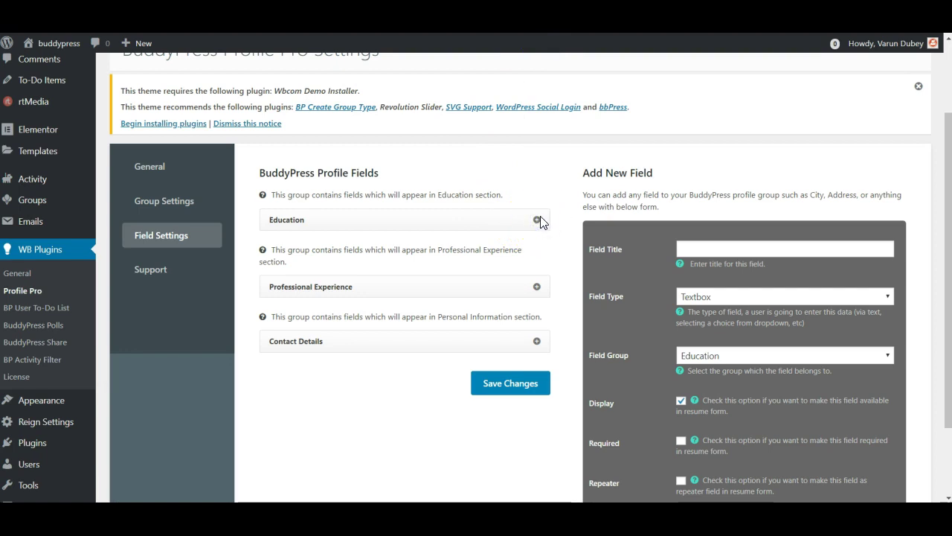
Open Group Settings and expand Education's settings, showing Display and Repeater checked
{"action": "left_click", "coordinate": [162, 204]}
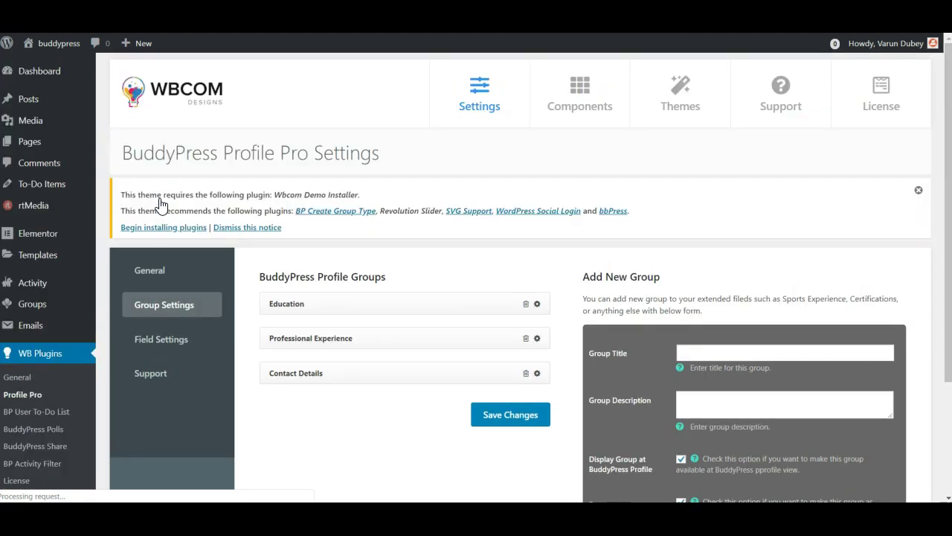
{"action": "left_click", "coordinate": [537, 304]}
{"action": "scroll", "coordinate": [506, 290], "scroll_direction": "down", "scroll_amount": 4}
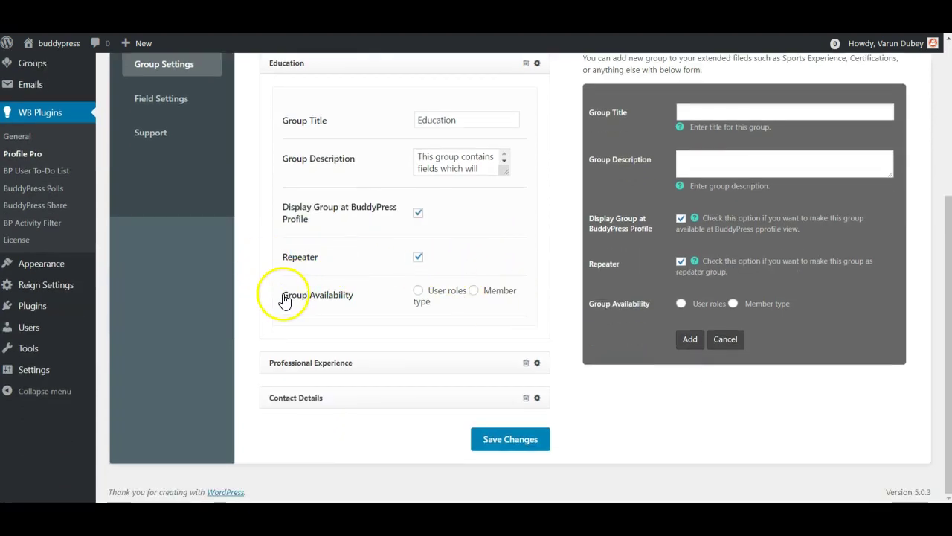
Try member type (Students) for Education, then set its availability back to user roles
{"action": "left_click", "coordinate": [418, 290]}
{"action": "mouse_move", "coordinate": [478, 345]}
{"action": "left_mouse_down"}
{"action": "mouse_move", "coordinate": [481, 364]}
{"action": "mouse_move", "coordinate": [481, 347]}
{"action": "left_mouse_up"}
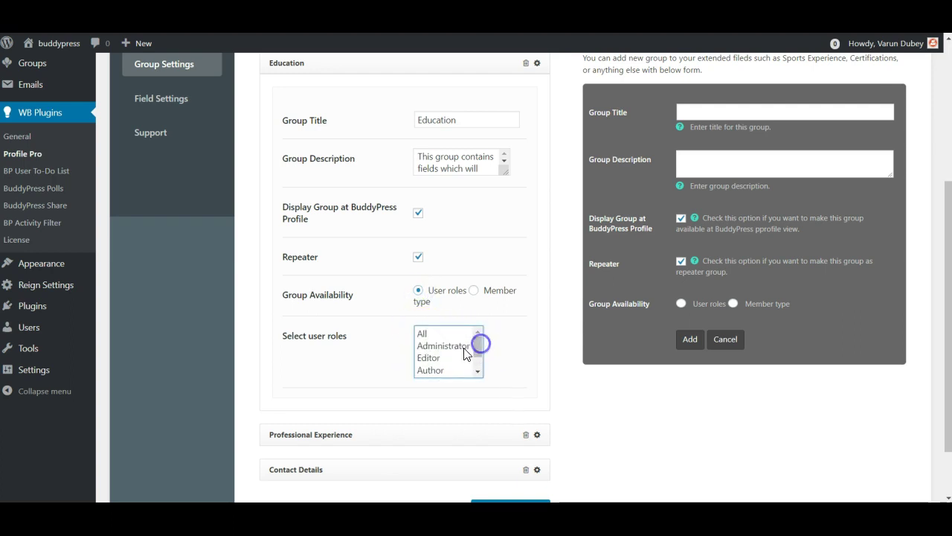
{"action": "scroll", "coordinate": [451, 357], "scroll_direction": "down", "scroll_amount": 2}
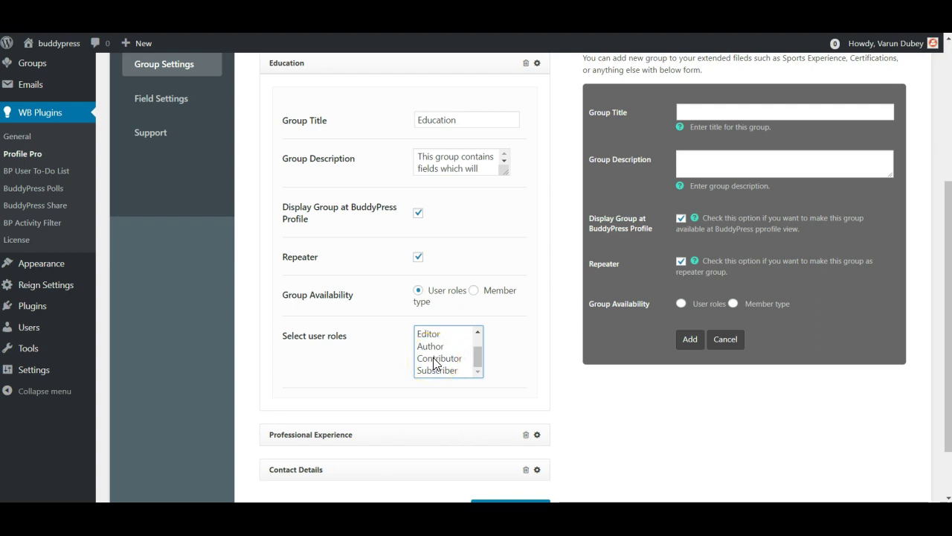
{"action": "scroll", "coordinate": [479, 349], "scroll_direction": "up", "scroll_amount": 2}
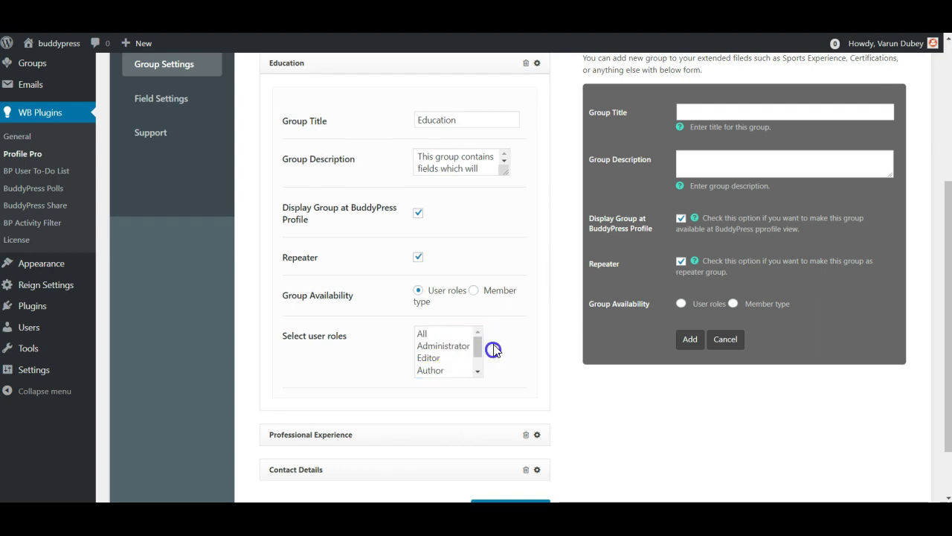
{"action": "left_click", "coordinate": [475, 291]}
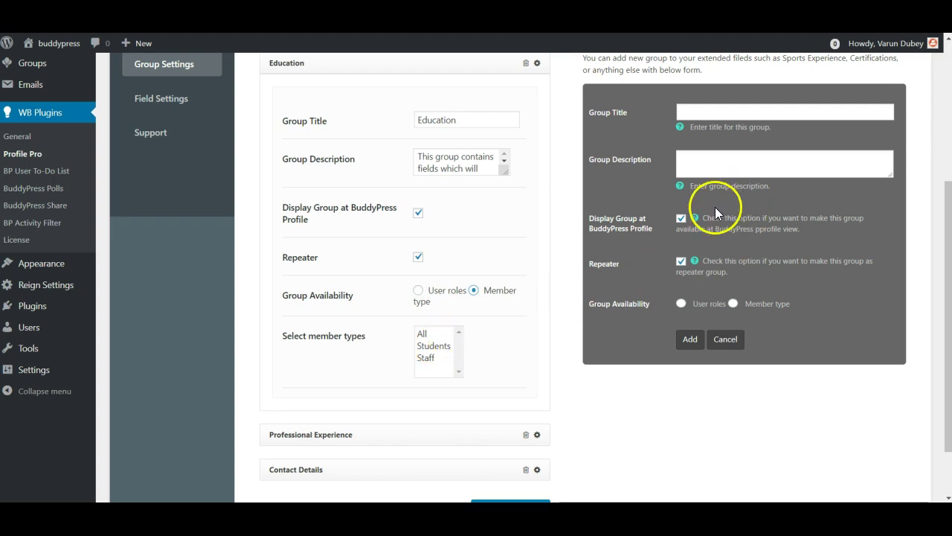
{"action": "left_click", "coordinate": [422, 347]}
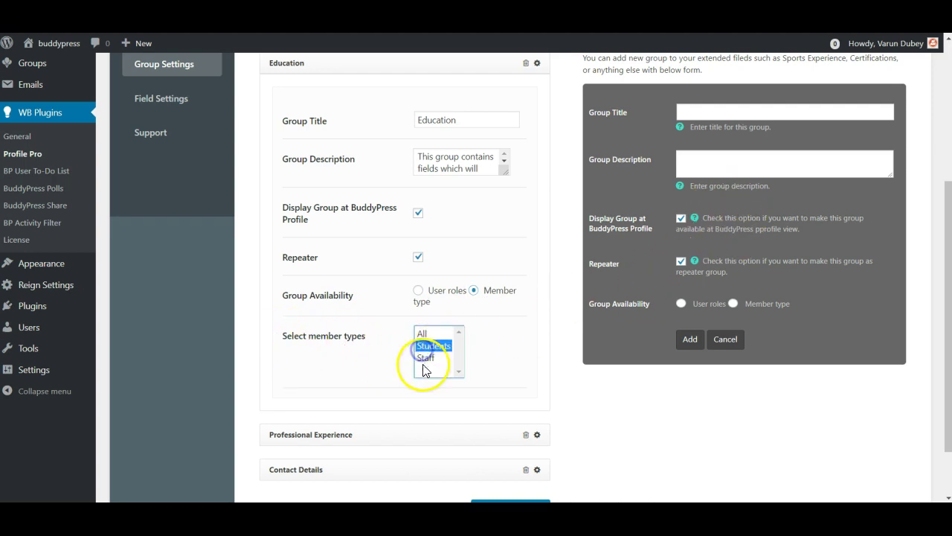
{"action": "left_click", "coordinate": [414, 290]}
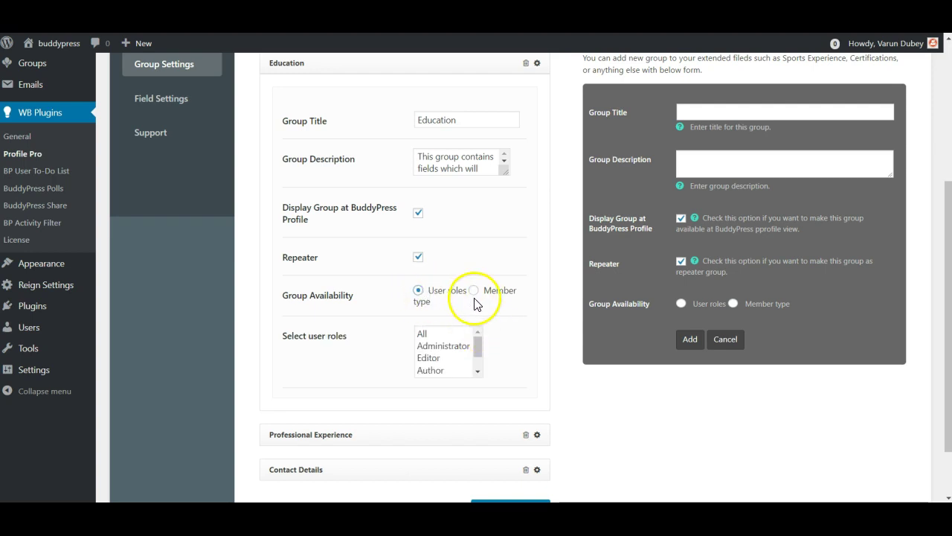
Expand Professional Experience and Contact Details, and restrict Contact Details to the Subscriber role
{"action": "scroll", "coordinate": [441, 338], "scroll_direction": "down", "scroll_amount": 3}
{"action": "left_click", "coordinate": [537, 363]}
{"action": "left_click", "coordinate": [538, 364]}
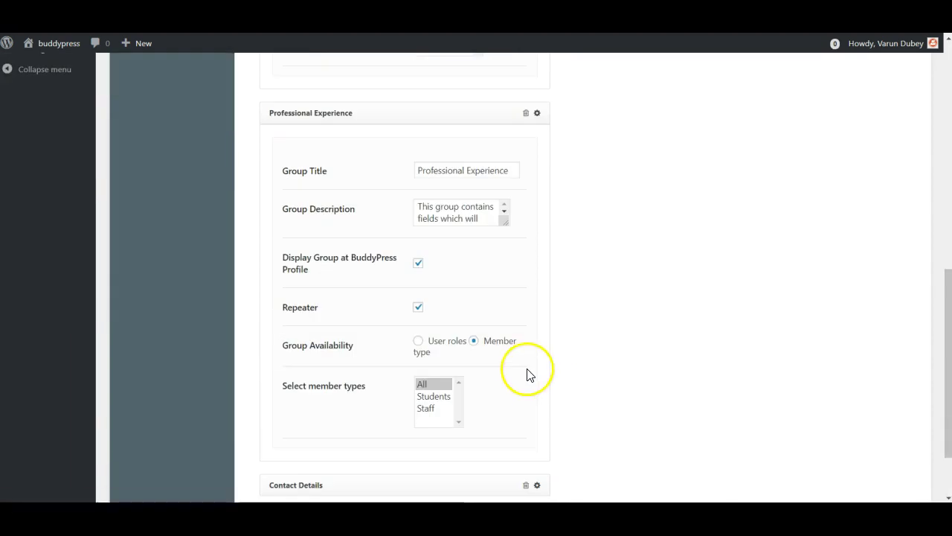
{"action": "left_click", "coordinate": [537, 397]}
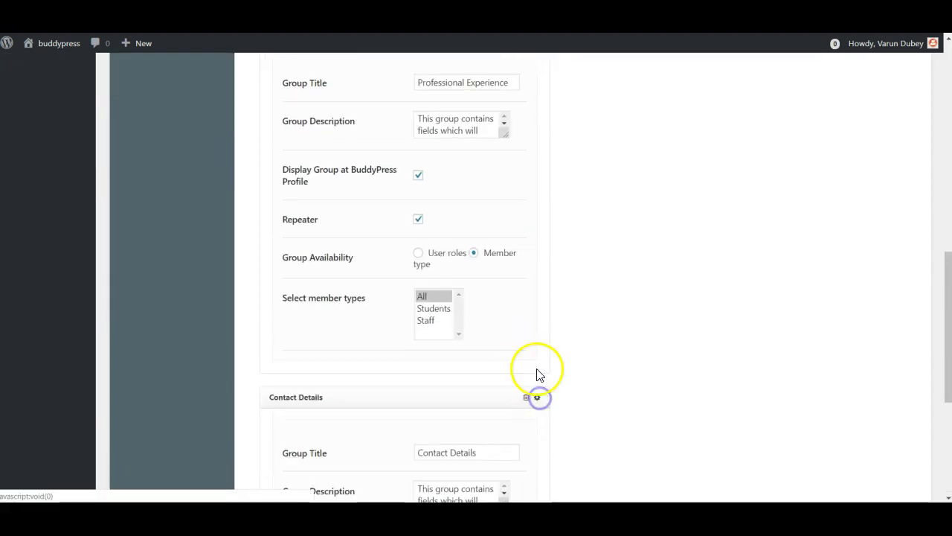
{"action": "scroll", "coordinate": [372, 179], "scroll_direction": "down", "scroll_amount": 2}
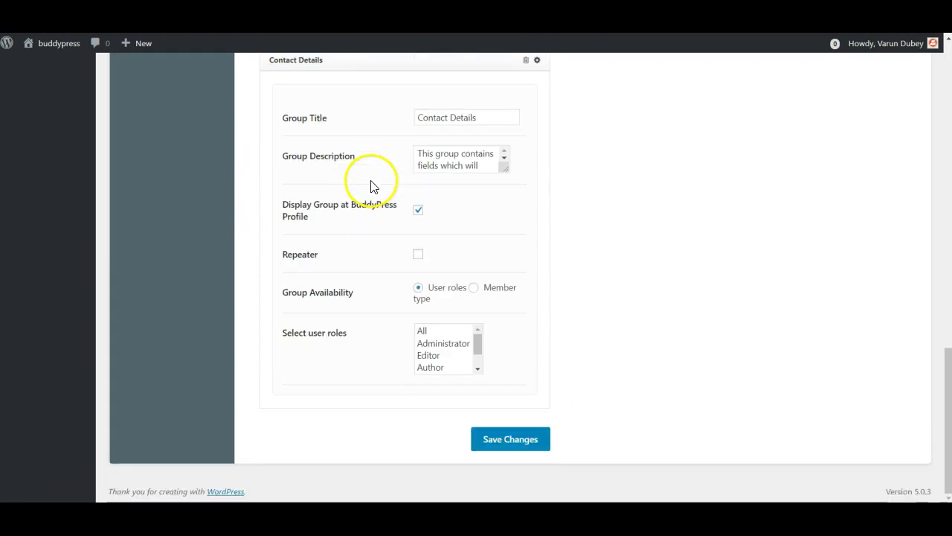
{"action": "scroll", "coordinate": [476, 355], "scroll_direction": "down", "scroll_amount": 2}
{"action": "left_click", "coordinate": [442, 367]}
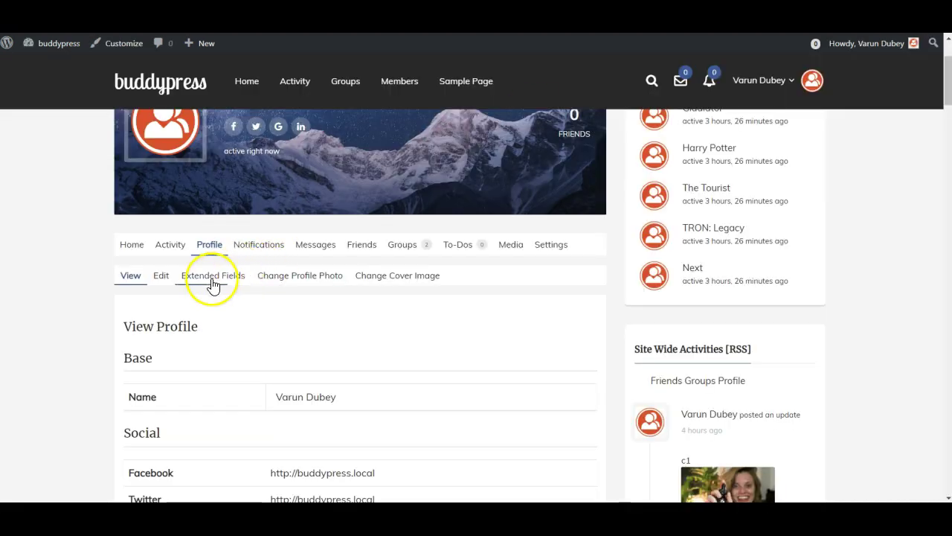
{"action": "left_click", "coordinate": [213, 280]}
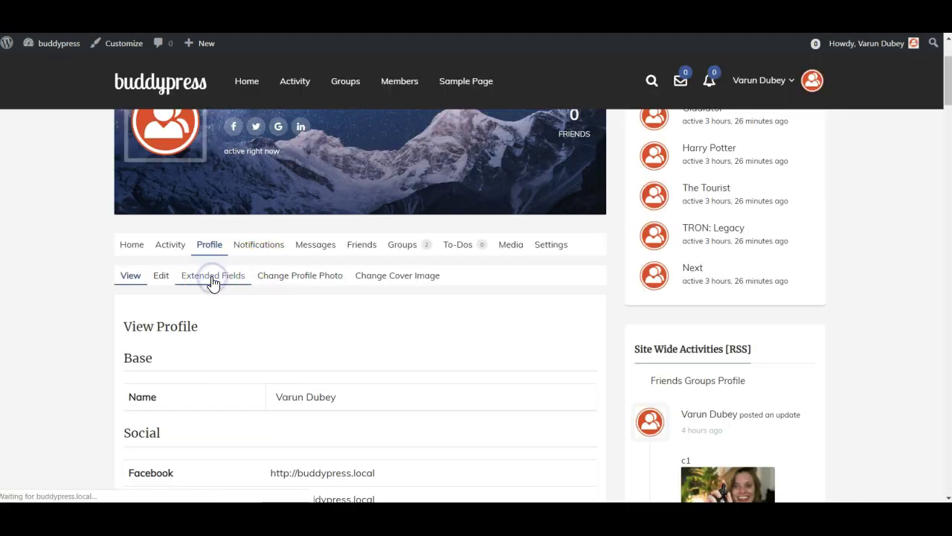
{"action": "scroll", "coordinate": [437, 333], "scroll_direction": "down", "scroll_amount": 1}
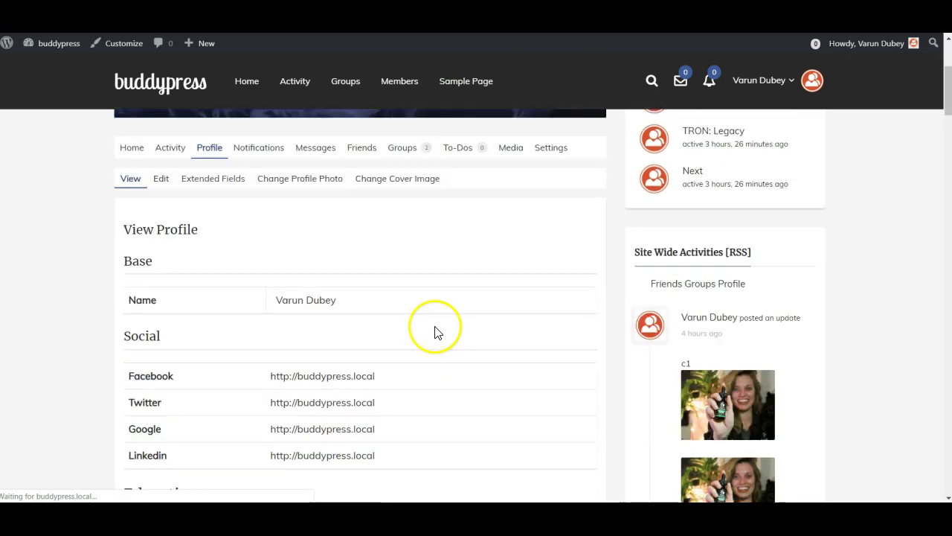
{"action": "scroll", "coordinate": [434, 332], "scroll_direction": "down", "scroll_amount": 5}
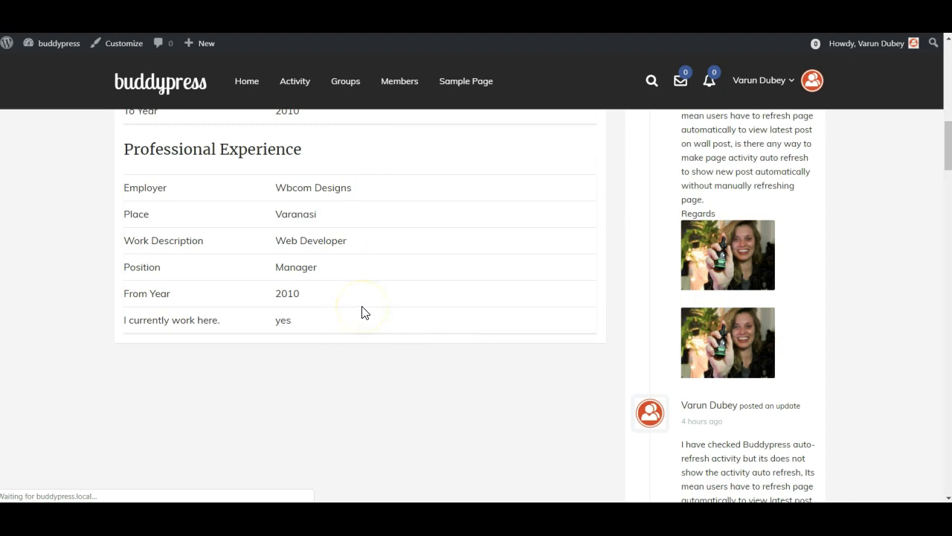
{"action": "left_click", "coordinate": [355, 325]}
{"action": "scroll", "coordinate": [354, 331], "scroll_direction": "down", "scroll_amount": 4}
{"action": "scroll", "coordinate": [187, 256], "scroll_direction": "up", "scroll_amount": 2}
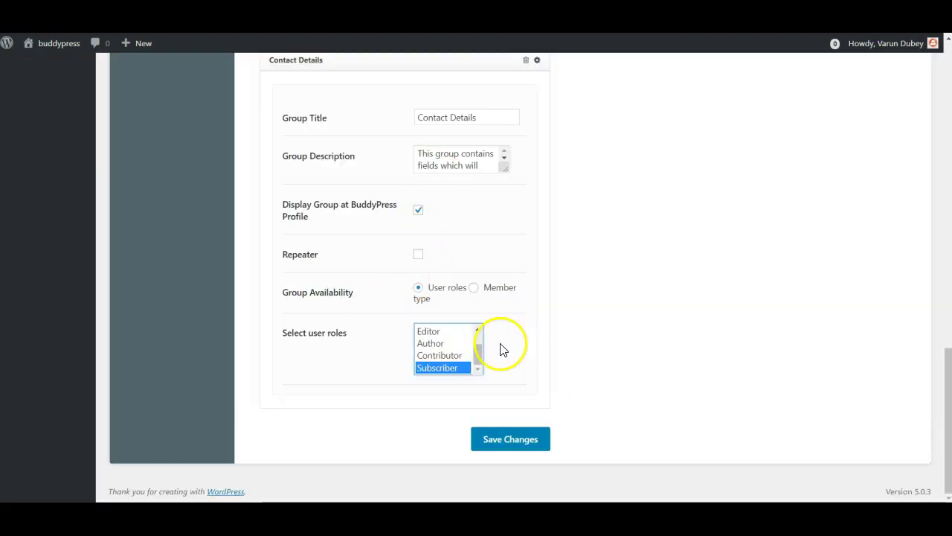
{"action": "scroll", "coordinate": [455, 345], "scroll_direction": "up", "scroll_amount": 3}
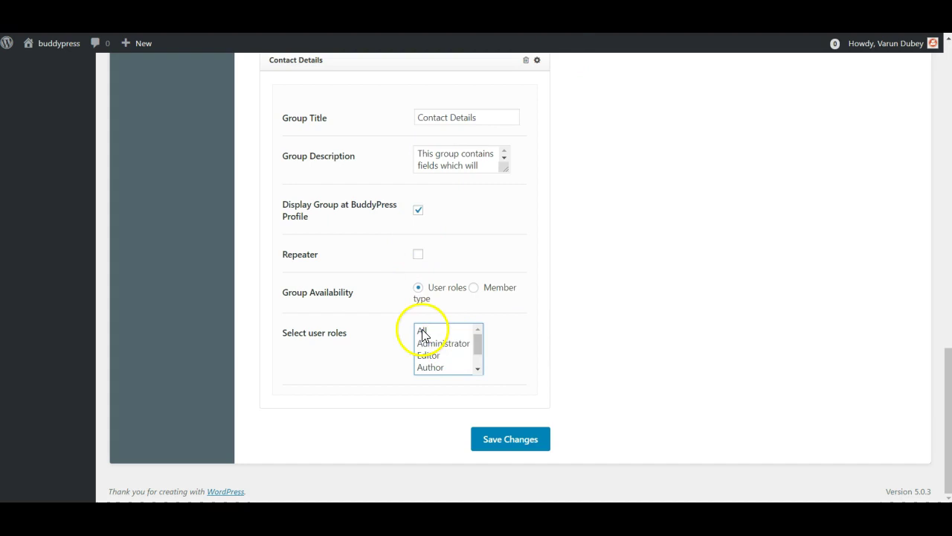
Choose All in Contact Details' Select user roles list and save changes
{"action": "left_click", "coordinate": [422, 331]}
{"action": "left_click", "coordinate": [512, 439]}
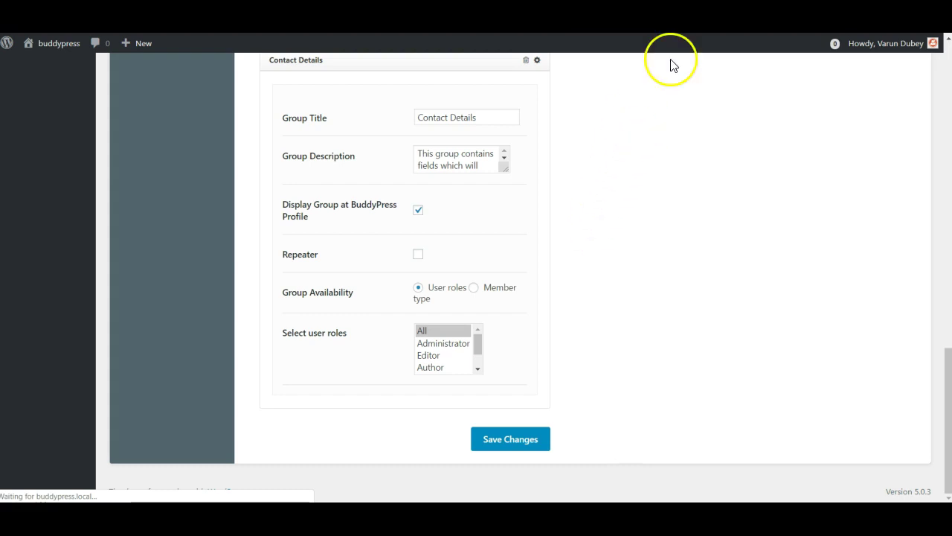
Reload the Extended Fields form and check that Contact Details appears below Professional Experience
{"action": "scroll", "coordinate": [442, 294], "scroll_direction": "down", "scroll_amount": 2}
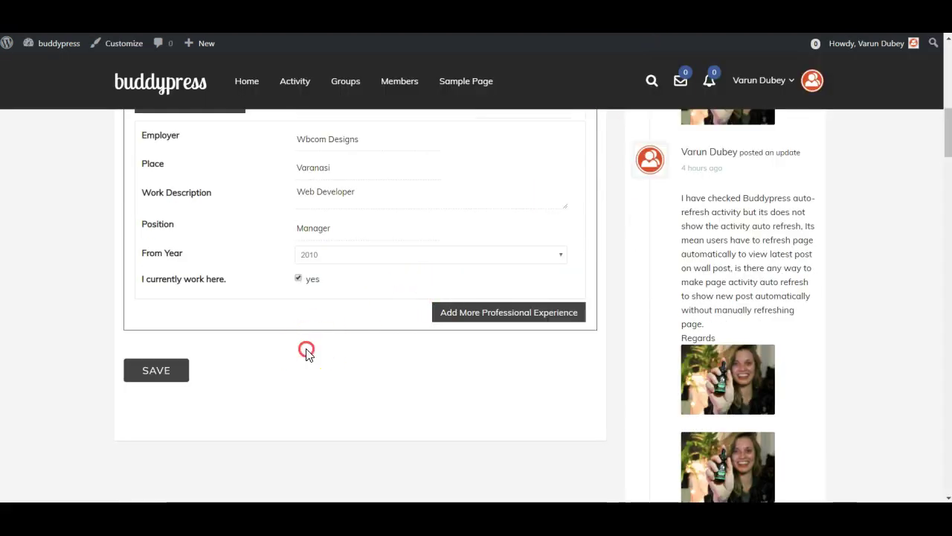
{"action": "right_click", "coordinate": [305, 348]}
{"action": "left_click", "coordinate": [347, 228]}
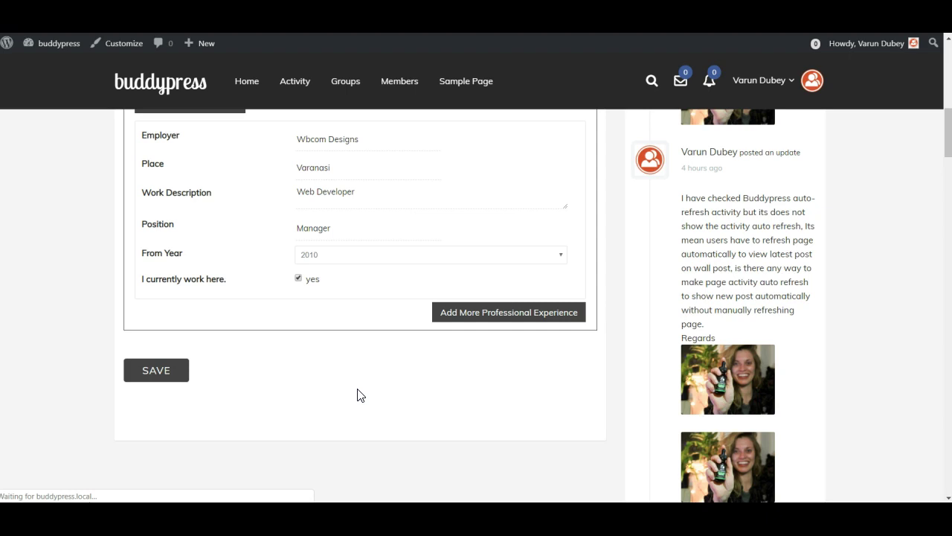
{"action": "left_click", "coordinate": [612, 221]}
{"action": "left_click", "coordinate": [416, 364]}
{"action": "scroll", "coordinate": [476, 320], "scroll_direction": "down", "scroll_amount": 3}
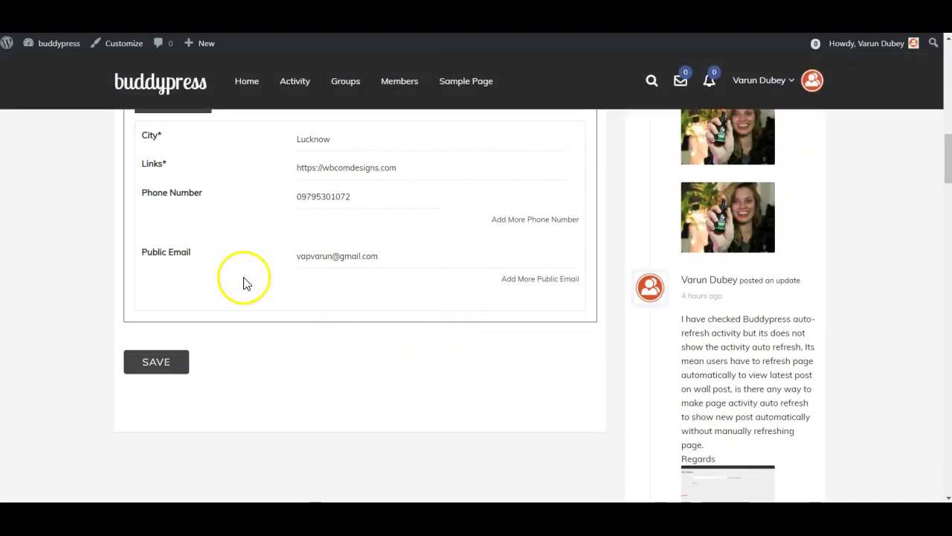
{"action": "scroll", "coordinate": [149, 268], "scroll_direction": "up", "scroll_amount": 2}
{"action": "scroll", "coordinate": [440, 342], "scroll_direction": "up", "scroll_amount": 6}
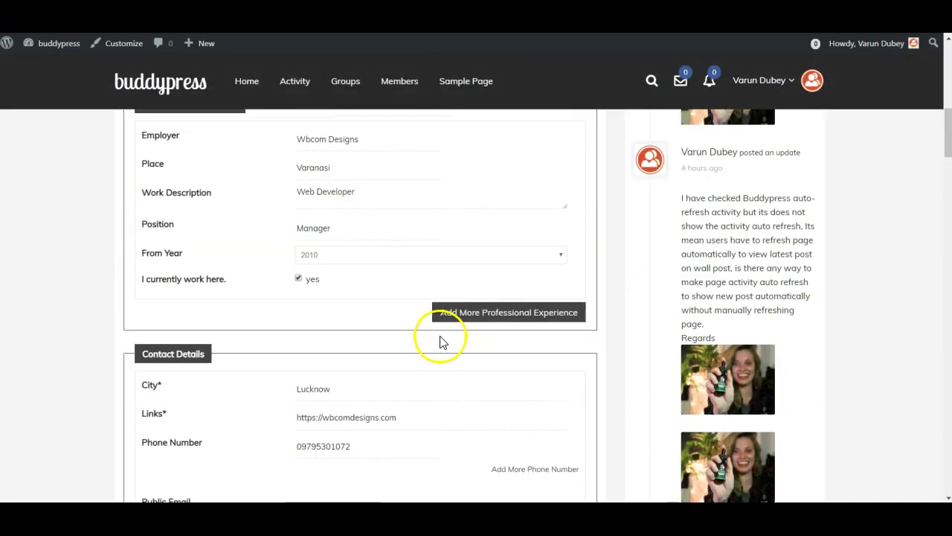
{"action": "scroll", "coordinate": [454, 290], "scroll_direction": "up", "scroll_amount": 4}
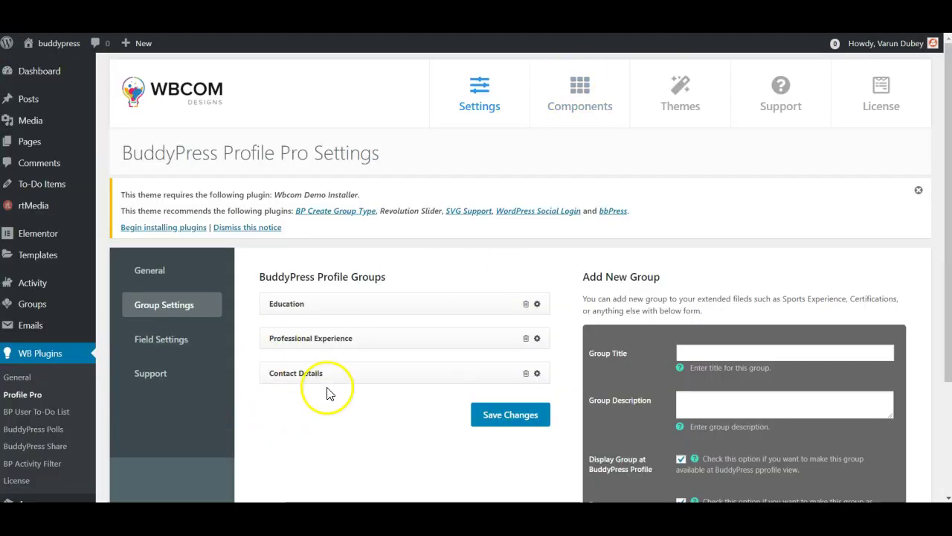
Back in Group Settings, give Contact Details Member type availability with All member types selected
{"action": "left_click", "coordinate": [328, 372]}
{"action": "scroll", "coordinate": [506, 365], "scroll_direction": "down", "scroll_amount": 3}
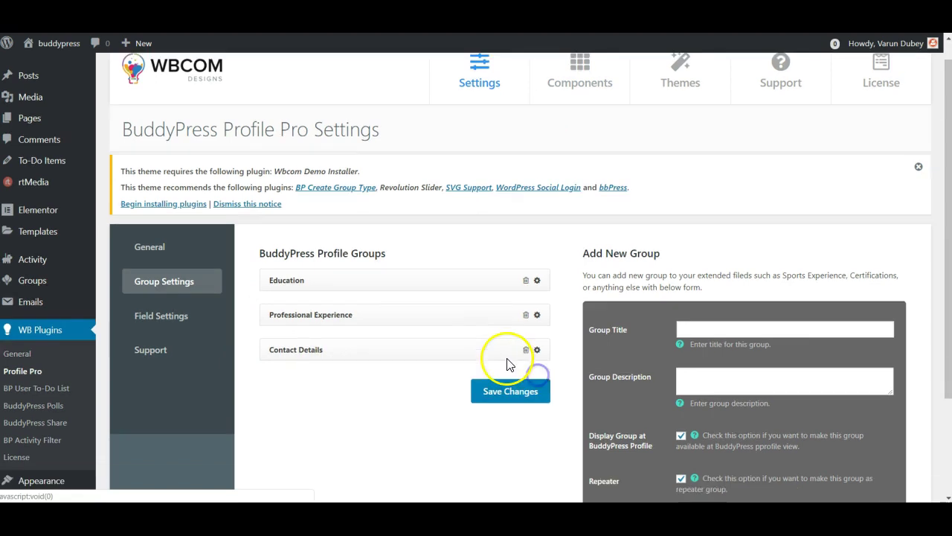
{"action": "left_click", "coordinate": [537, 248]}
{"action": "scroll", "coordinate": [481, 319], "scroll_direction": "down", "scroll_amount": 3}
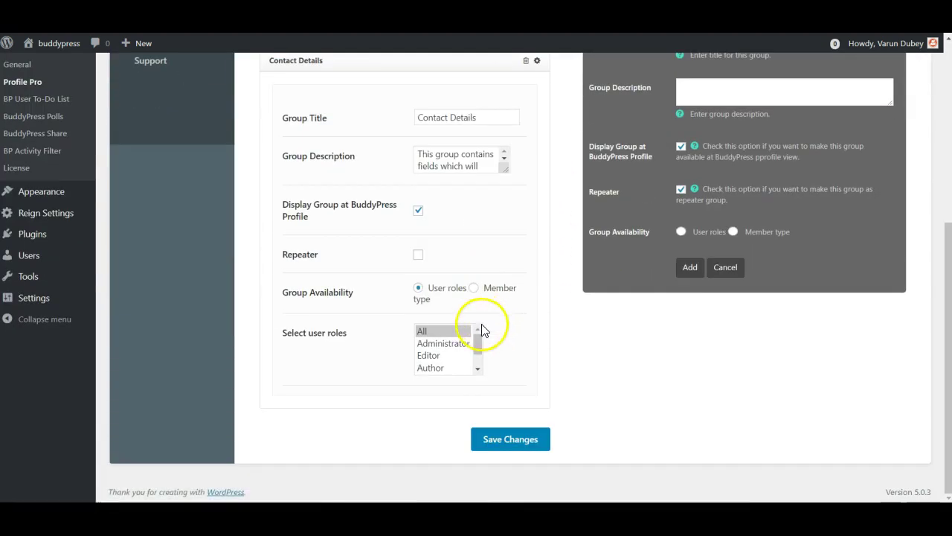
{"action": "left_click", "coordinate": [473, 288]}
{"action": "left_click", "coordinate": [431, 342]}
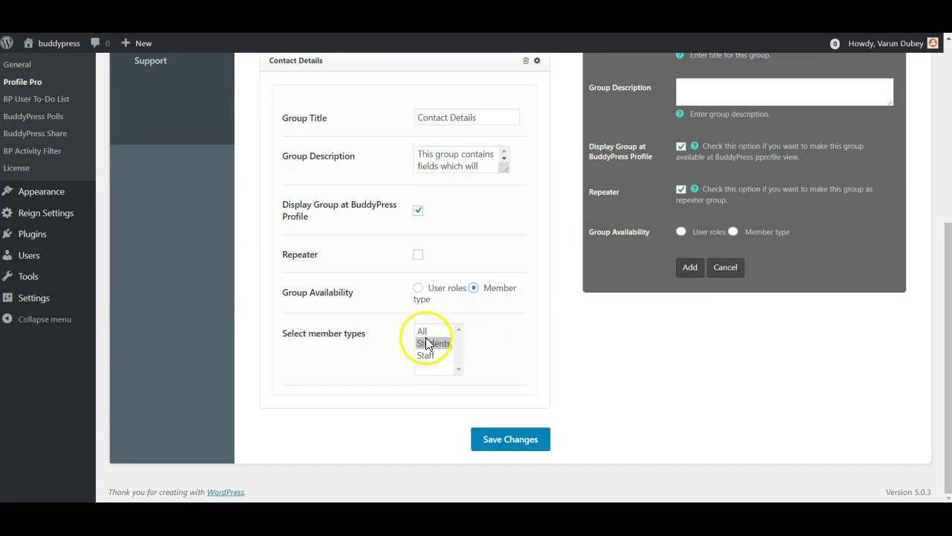
{"action": "left_click", "coordinate": [423, 346]}
{"action": "left_click", "coordinate": [421, 333]}
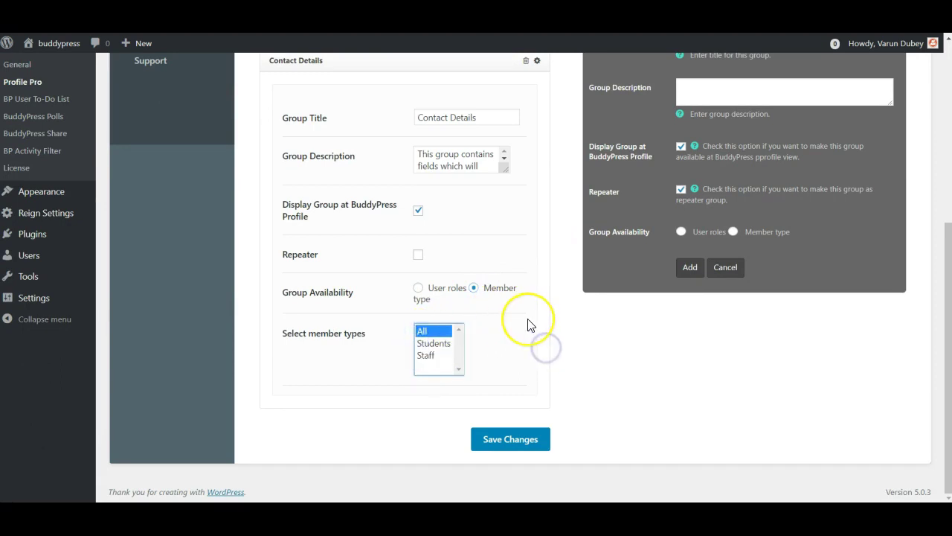